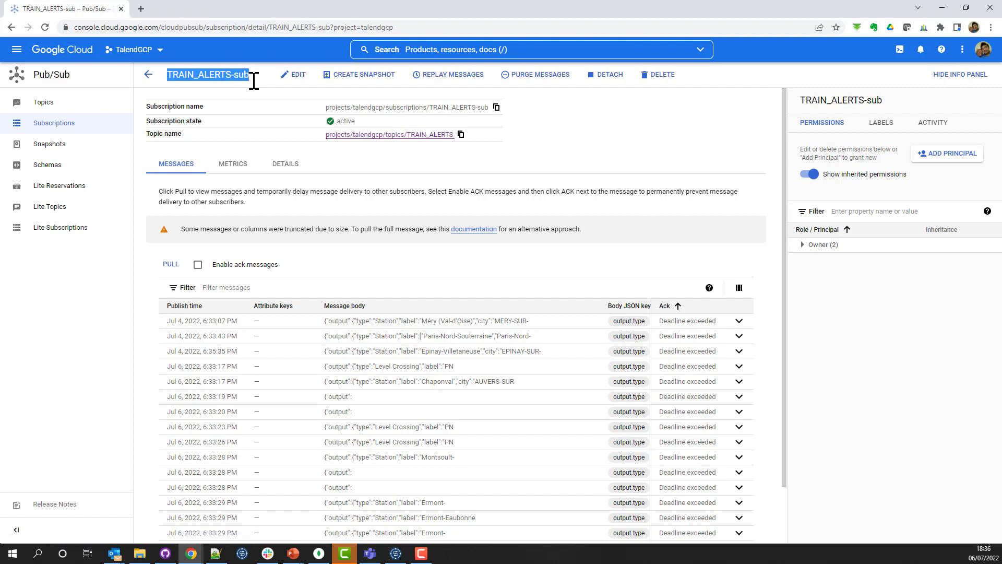
# Step: Expand the first message of the TRAIN_ALERTS-sub subscription to examine its full Station alert body
pyautogui.scroll(-1, 449, 449)
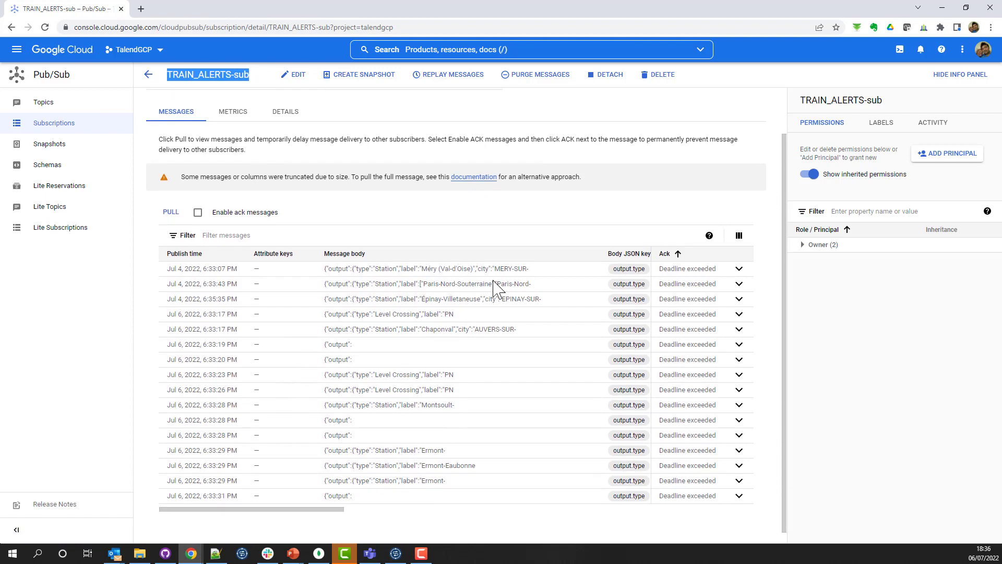
pyautogui.click(739, 269)
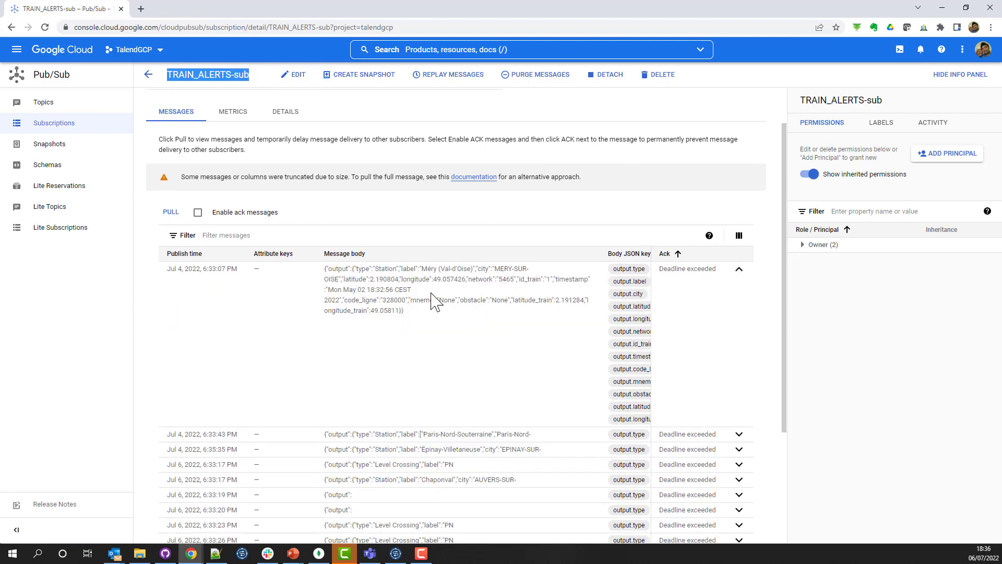
pyautogui.moveTo(371, 268); pyautogui.dragTo(418, 268)
pyautogui.scroll(-1, 450, 399)
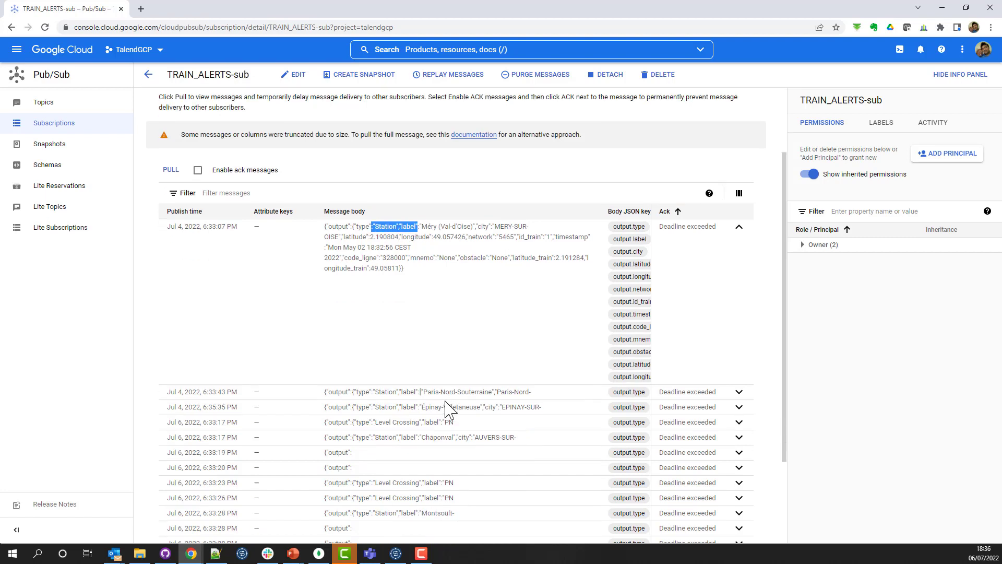
# Step: Expand the first Level Crossing message and the first Ermont Station message to examine their full bodies
pyautogui.moveTo(342, 412); pyautogui.dragTo(492, 414)
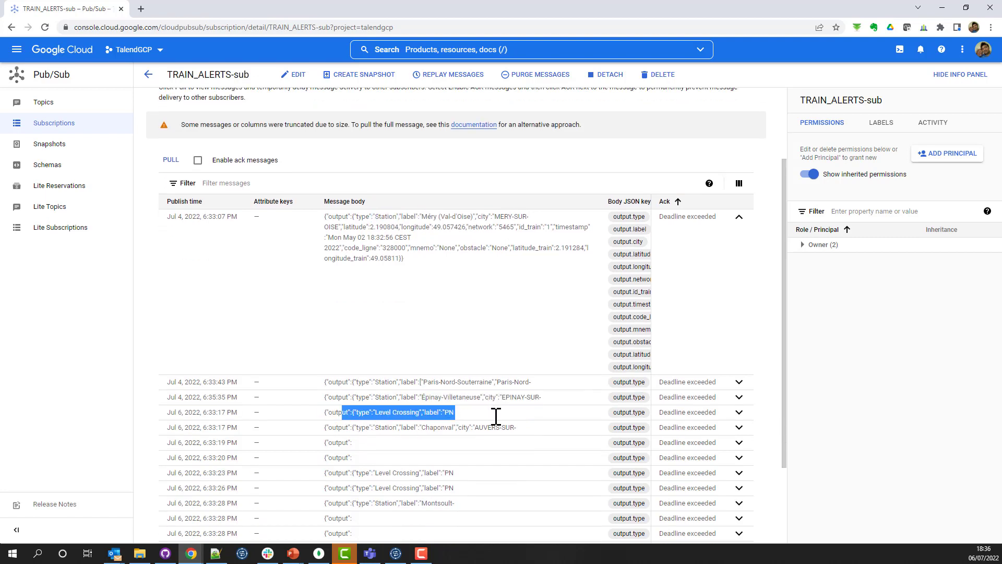
pyautogui.click(739, 413)
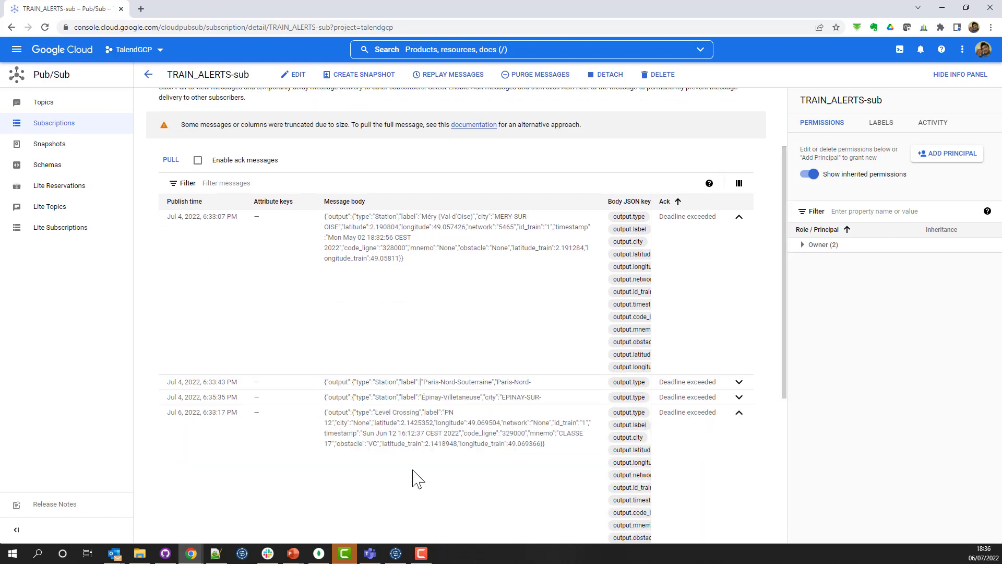
pyautogui.scroll(-2, 415, 477)
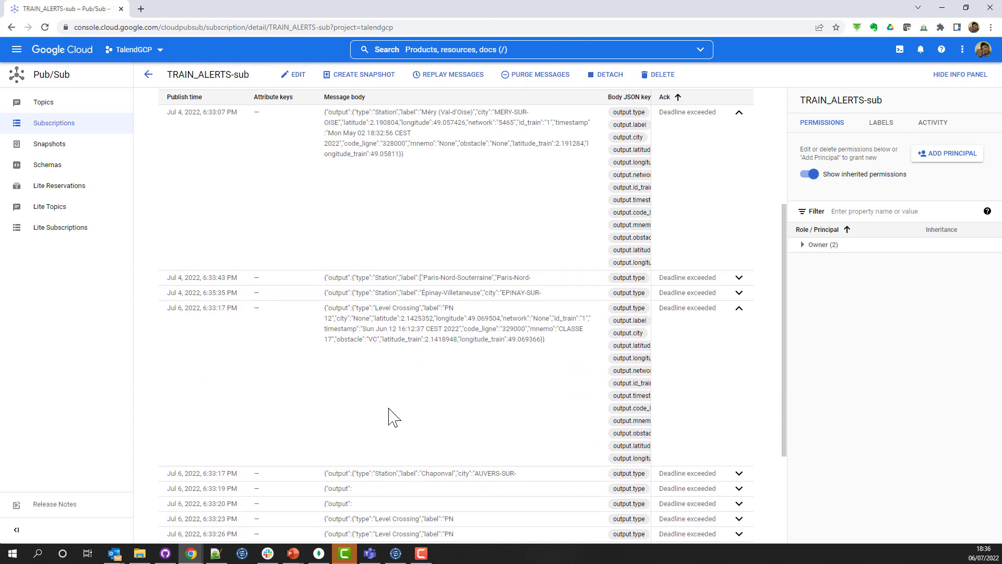
pyautogui.scroll(-2, 394, 423)
pyautogui.scroll(-1, 395, 424)
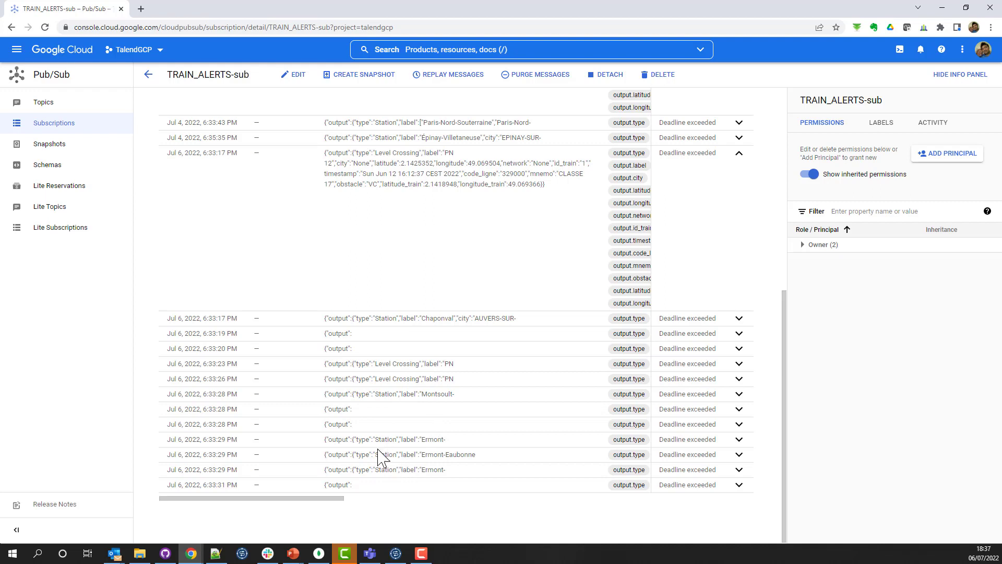
pyautogui.click(739, 440)
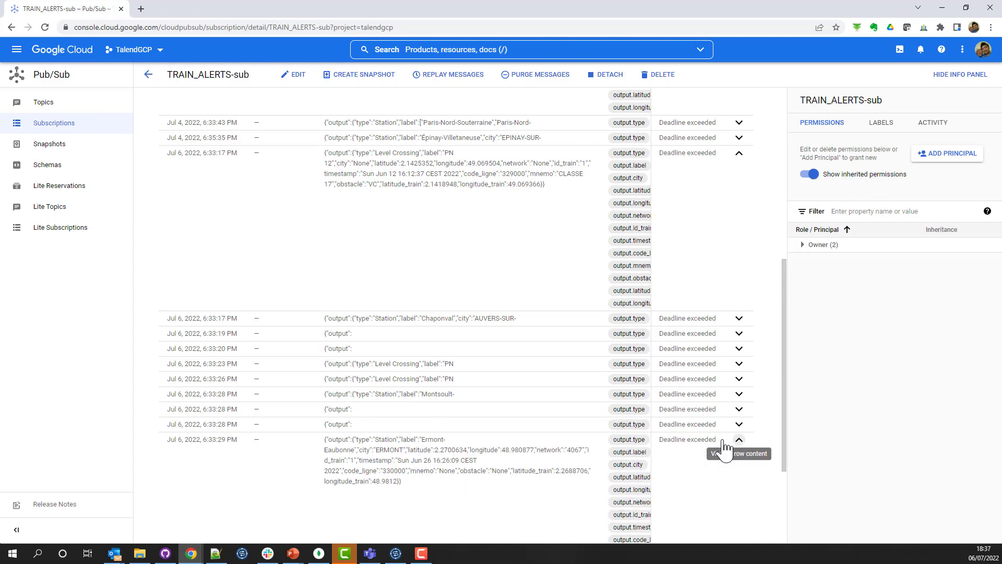
pyautogui.scroll(-2, 412, 459)
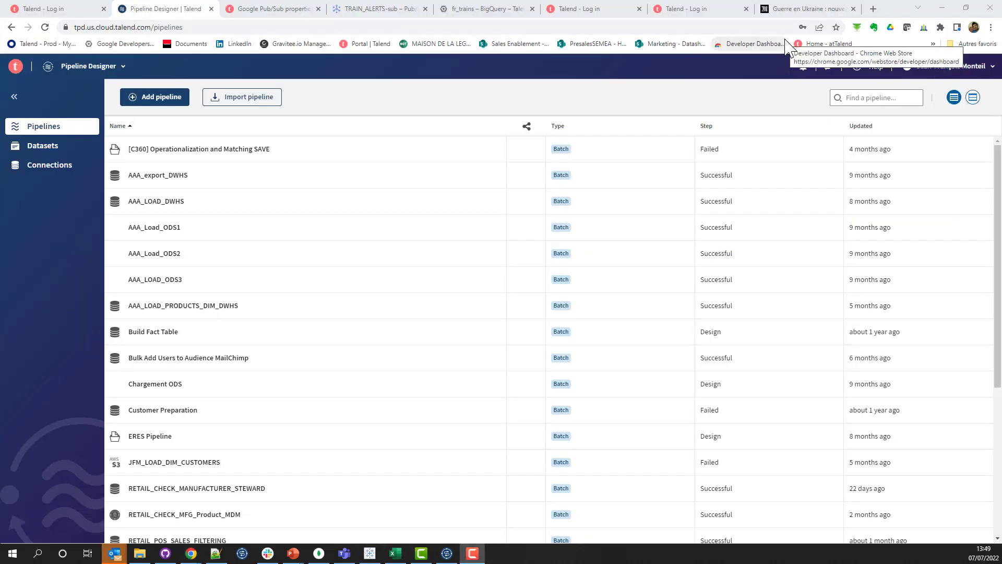
# Step: Switch to Talend Pipeline Designer in full screen and open the GSUB_TRAIN_Alerts dataset
pyautogui.click(511, 89)
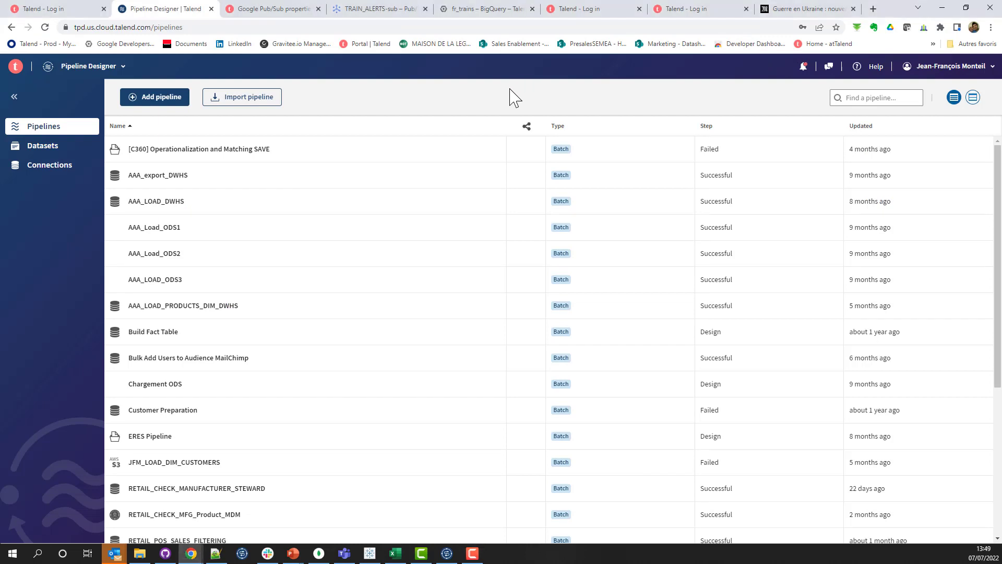
pyautogui.press('F11')
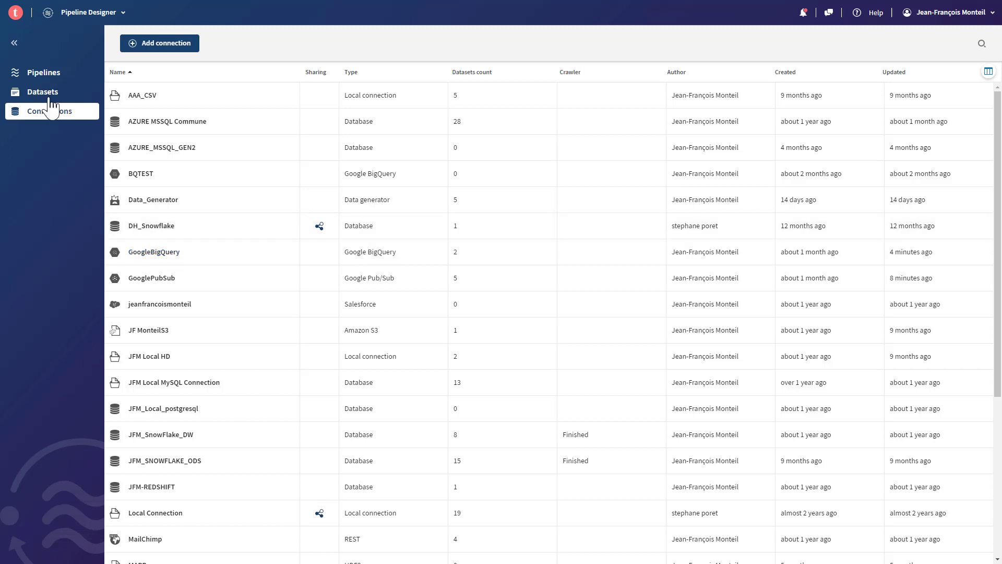
pyautogui.click(47, 92)
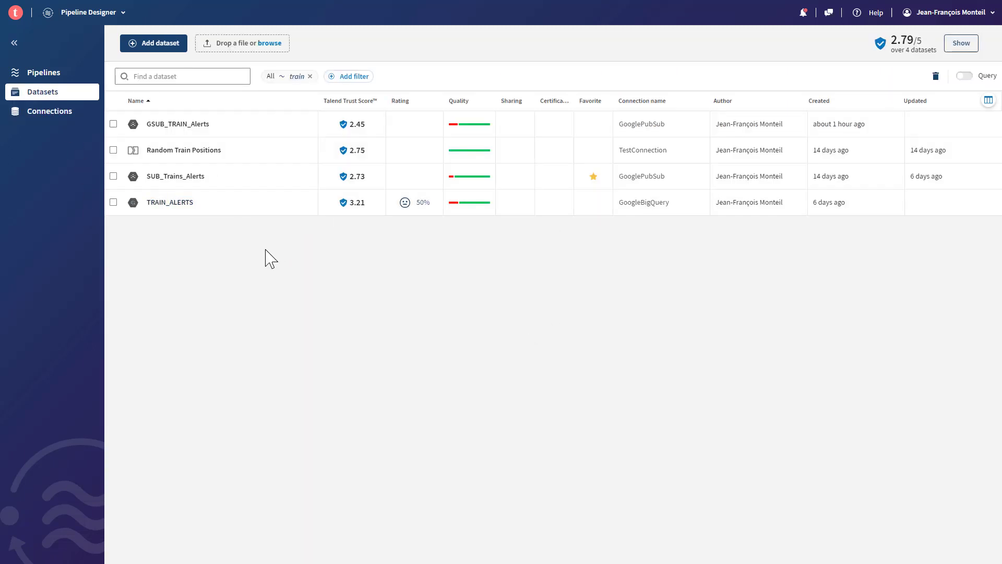
pyautogui.click(194, 178)
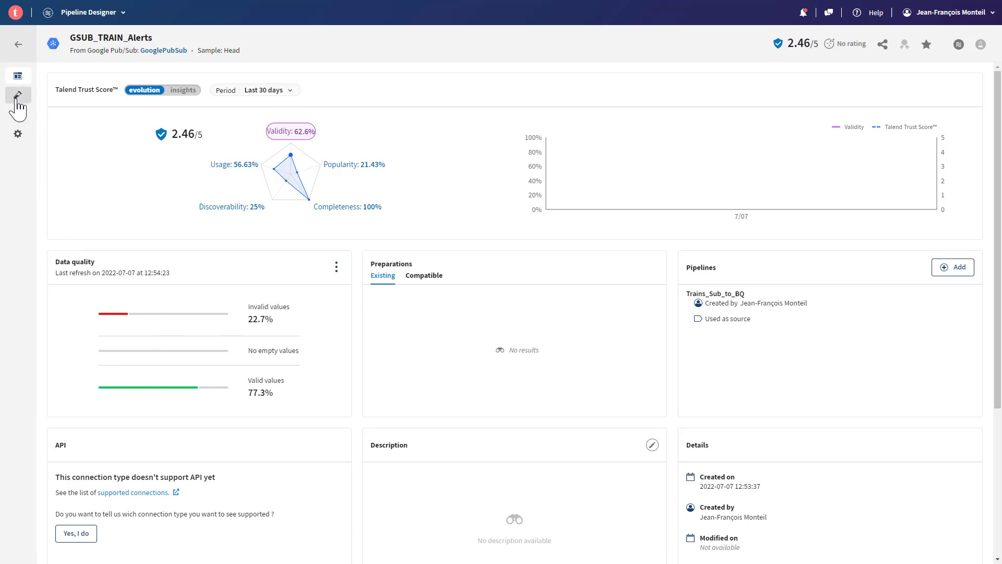
# Step: Examine the GSUB_TRAIN_Alerts data sample by expanding the output of records 2 and 3 and going to the end of the records
pyautogui.click(18, 98)
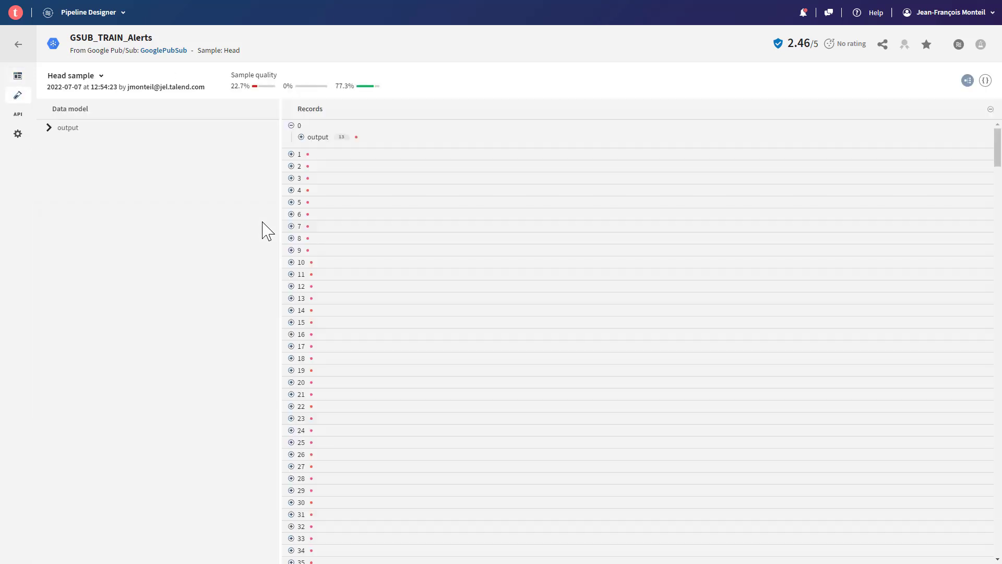
pyautogui.click(291, 166)
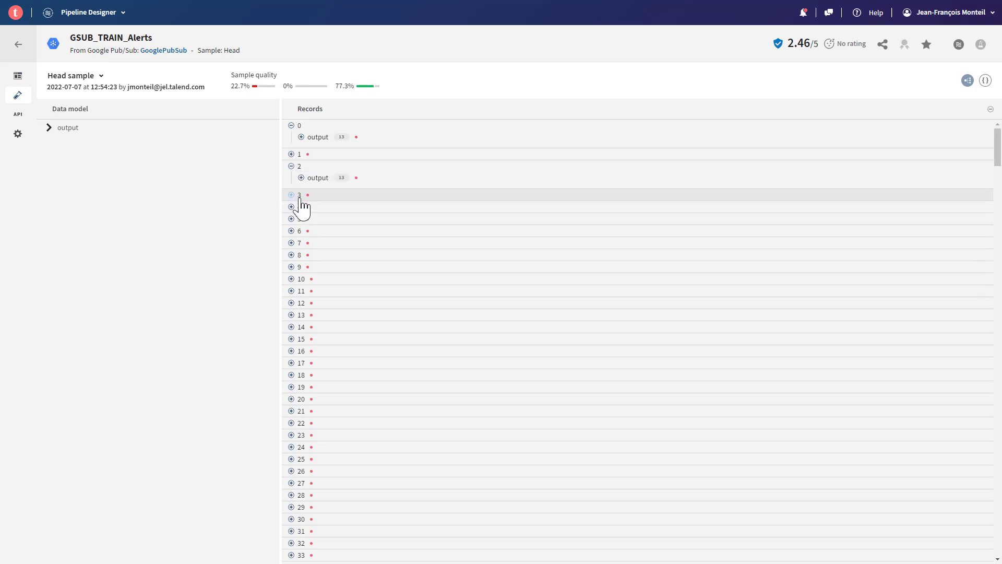
pyautogui.click(302, 178)
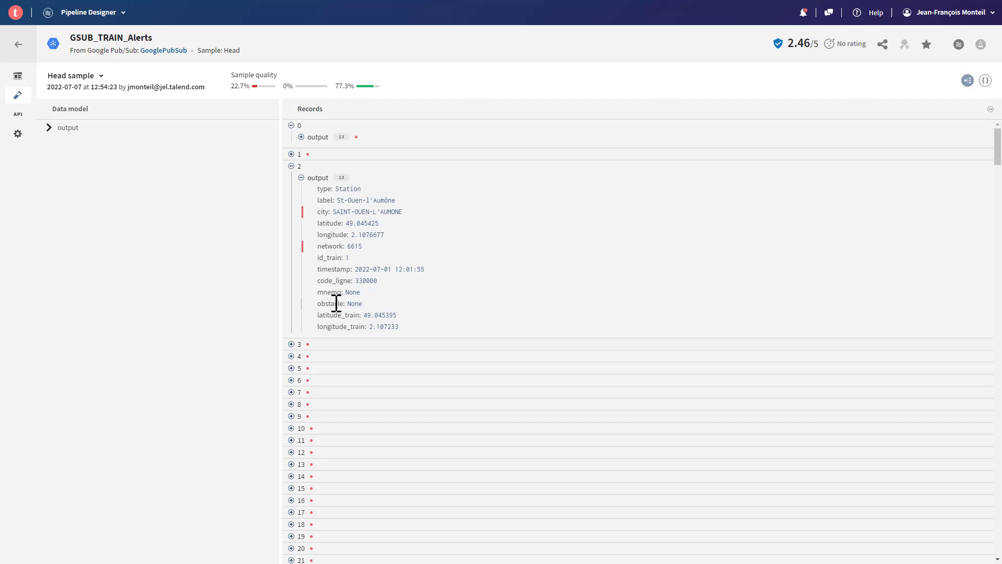
pyautogui.click(291, 344)
pyautogui.click(301, 355)
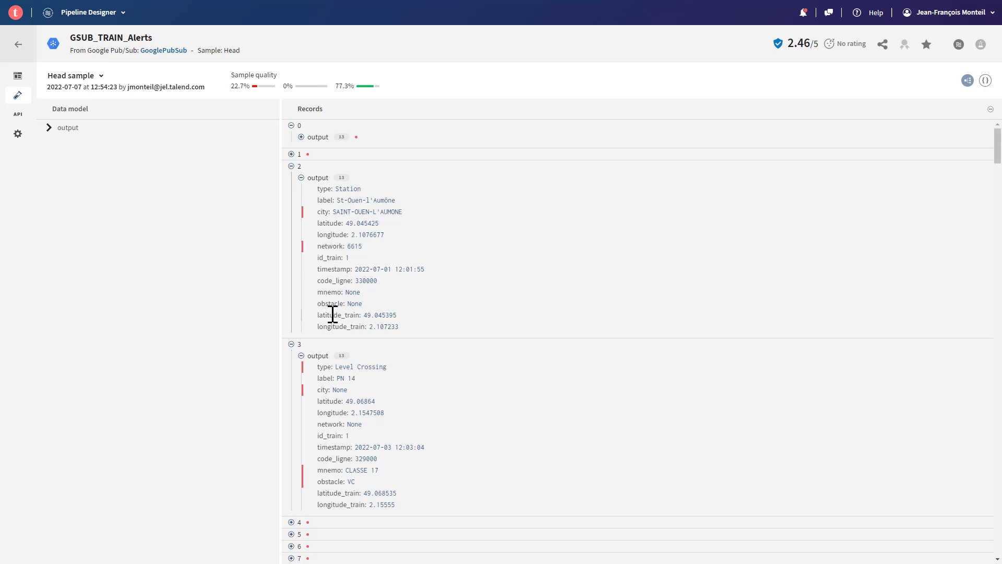
pyautogui.press('End')
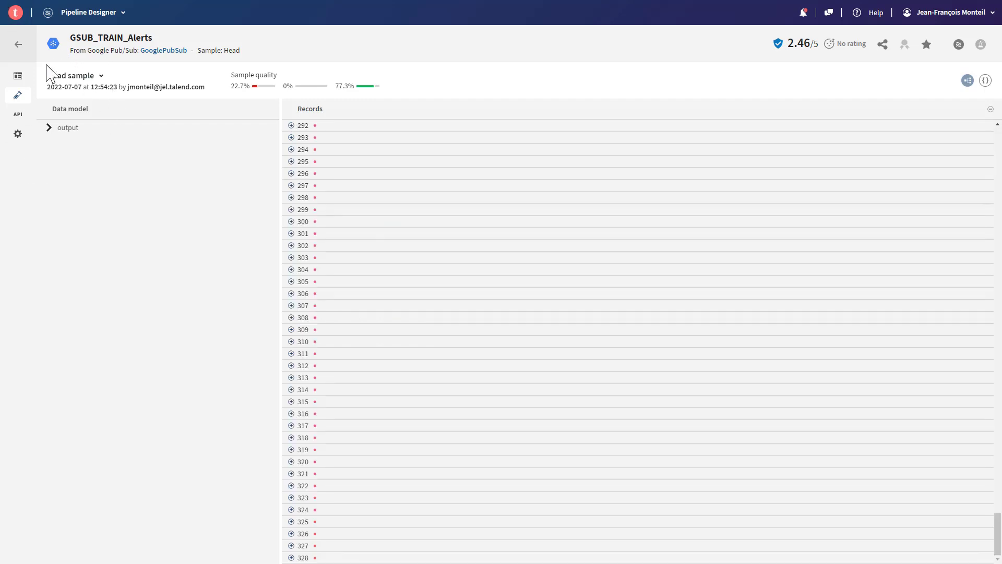
# Step: Open the TRAIN_ALERTS BigQuery dataset and expand record 0 of its data sample
pyautogui.click(17, 47)
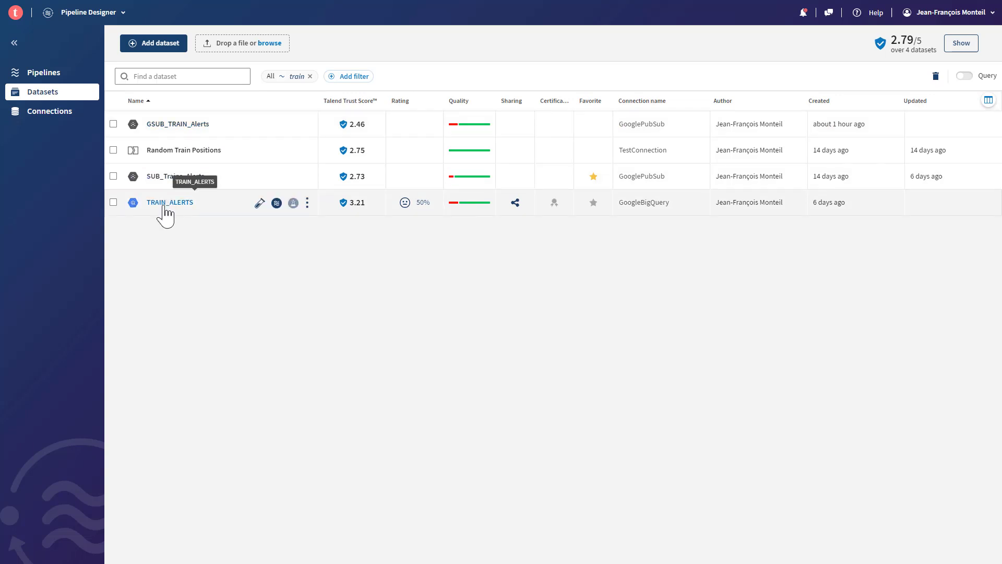
pyautogui.click(166, 203)
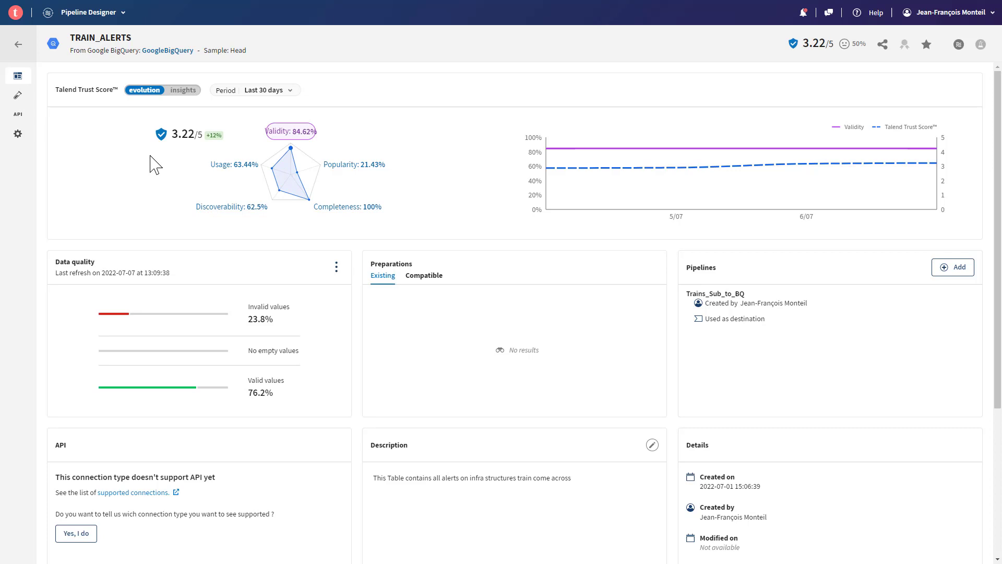
pyautogui.click(18, 95)
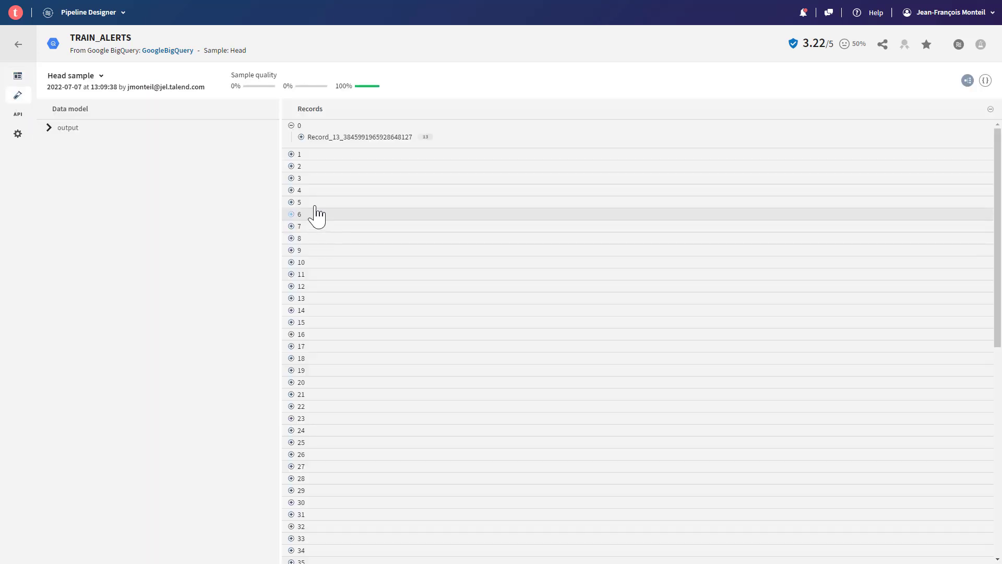
pyautogui.click(303, 138)
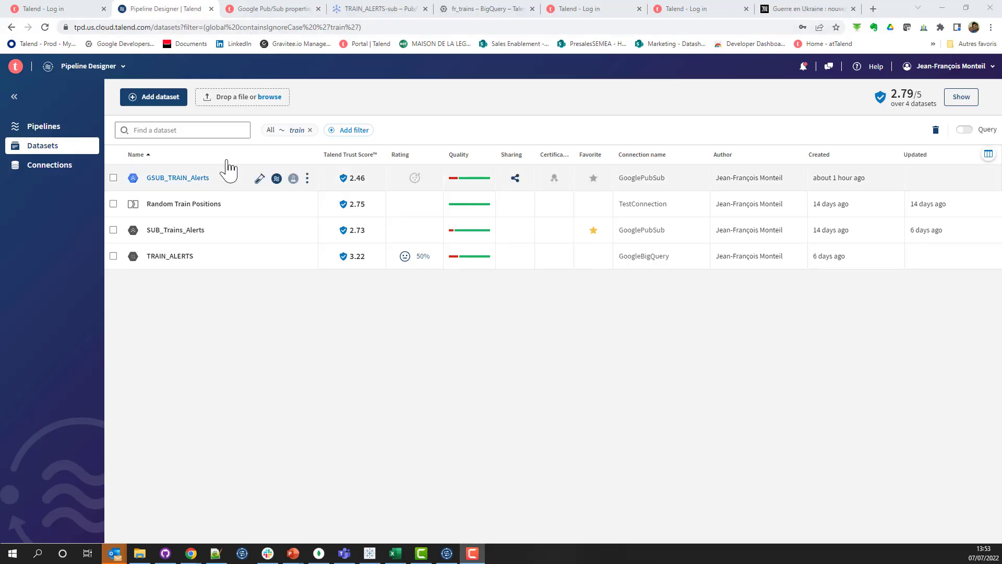
# Step: Filter the pipelines by "sub" and open the Trains_Sub_to_BQ streaming pipeline
pyautogui.click(44, 127)
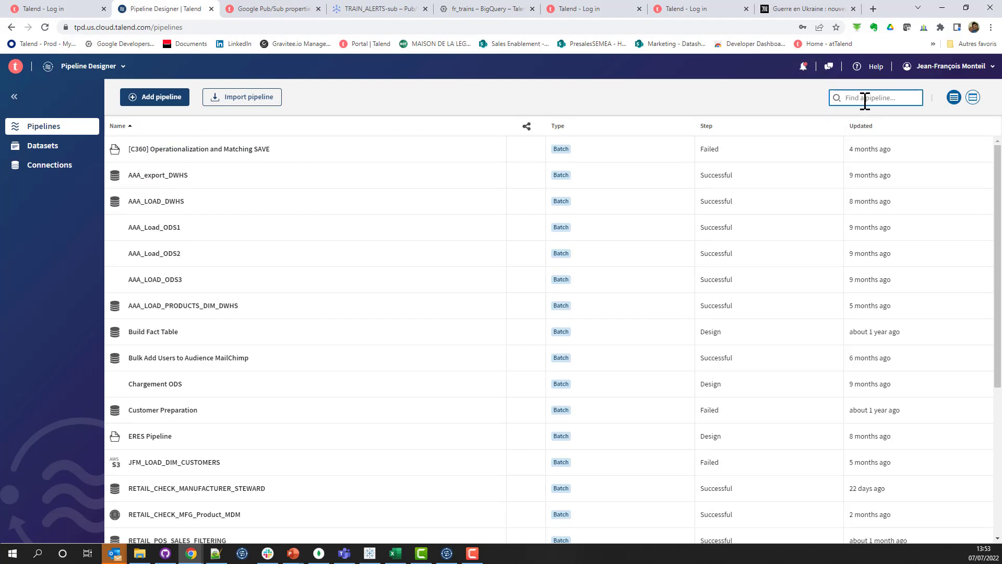
pyautogui.write('al')
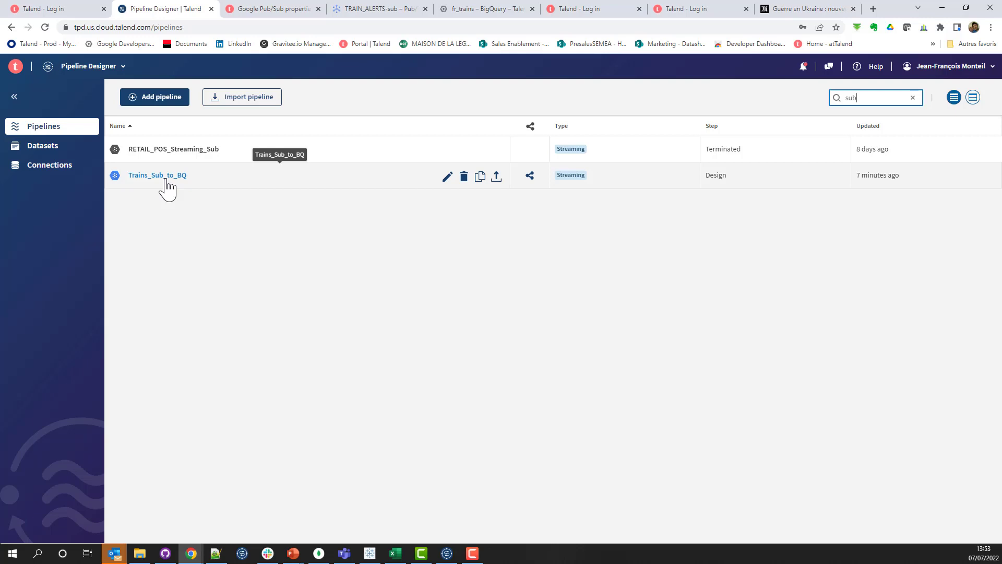
pyautogui.click(166, 177)
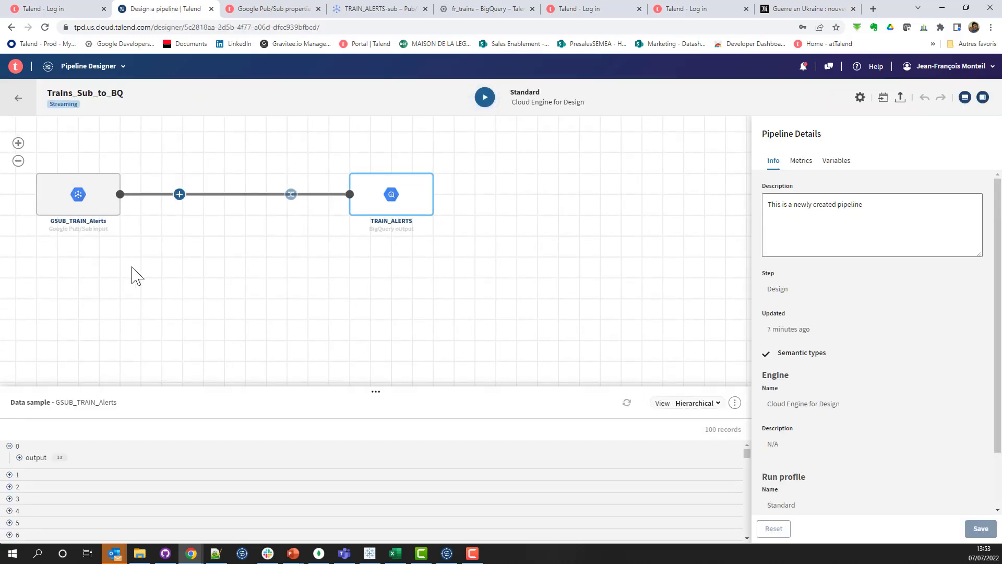
# Step: Inspect the GSUB_TRAIN_Alerts source and the TRAIN_ALERTS destination of the pipeline, enlarging the data sample preview
pyautogui.click(100, 208)
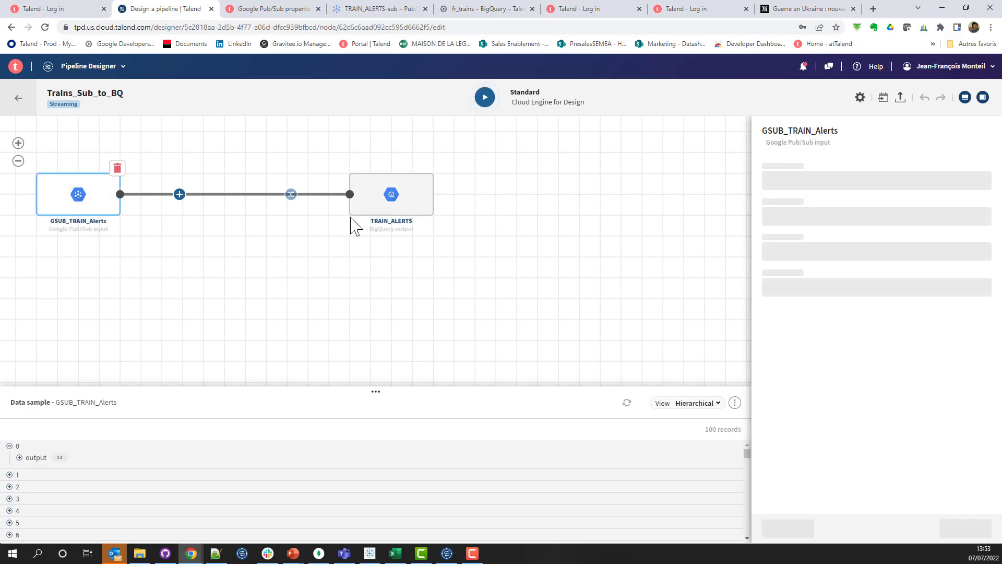
pyautogui.click(389, 196)
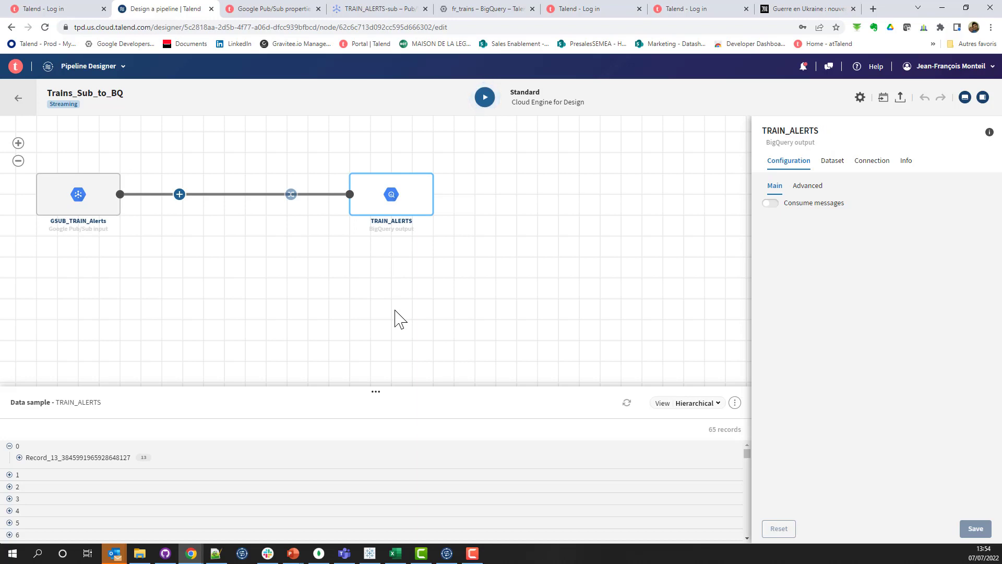
pyautogui.moveTo(376, 391); pyautogui.dragTo(367, 269)
pyautogui.moveTo(399, 201)
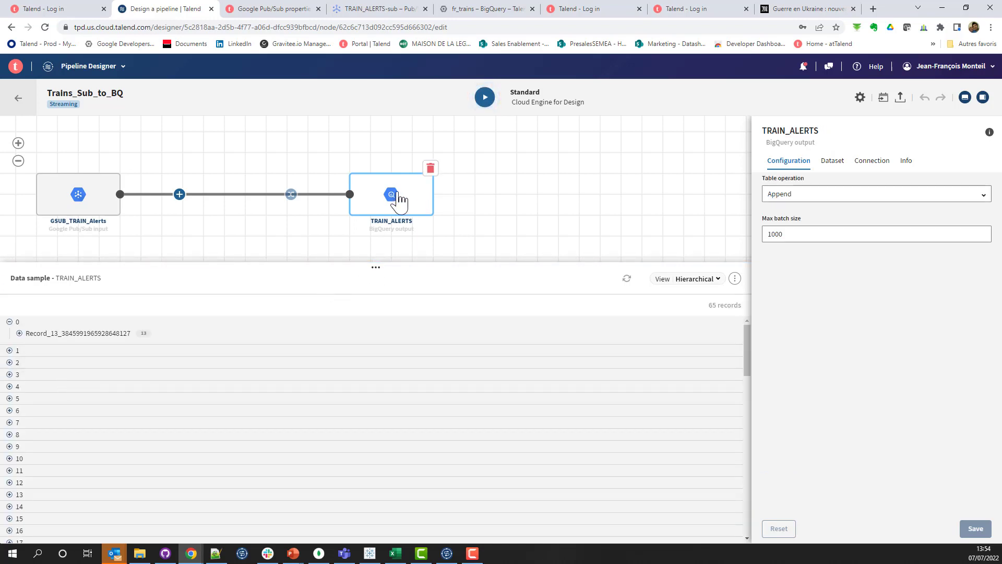
# Step: Browse the processors that can be added between the source and the destination, and close the list without adding one
pyautogui.click(179, 195)
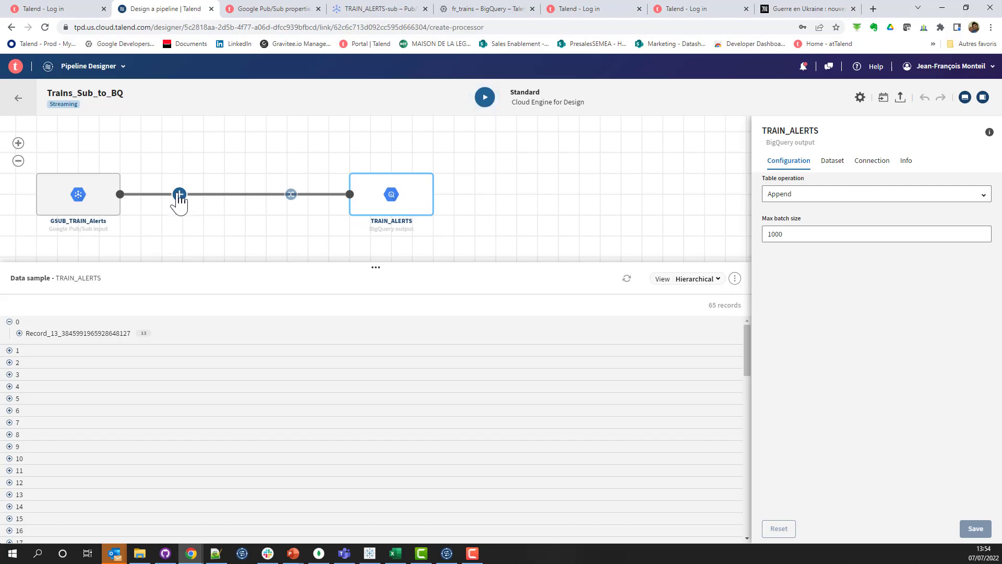
pyautogui.scroll(-3, 497, 318)
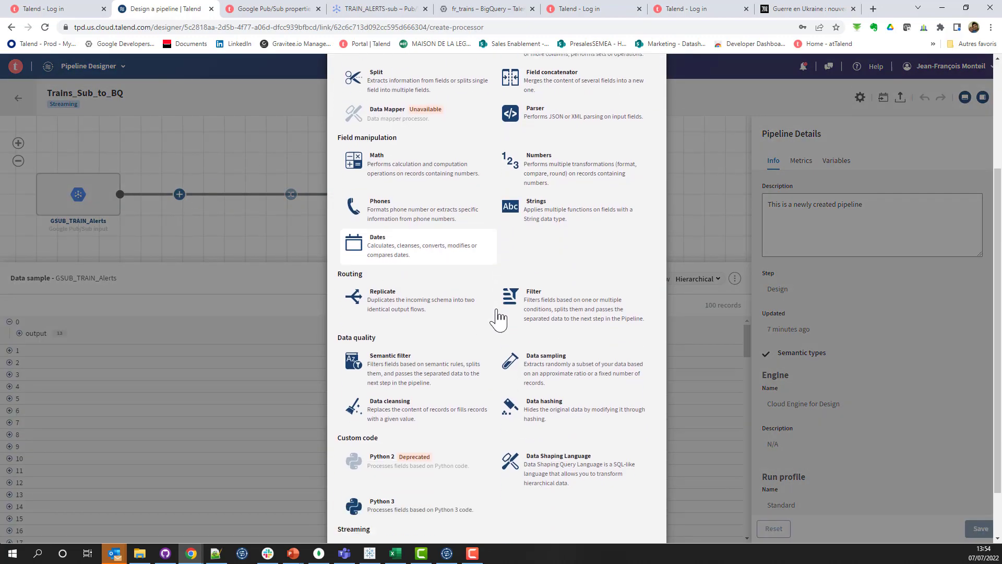
pyautogui.scroll(-2, 497, 319)
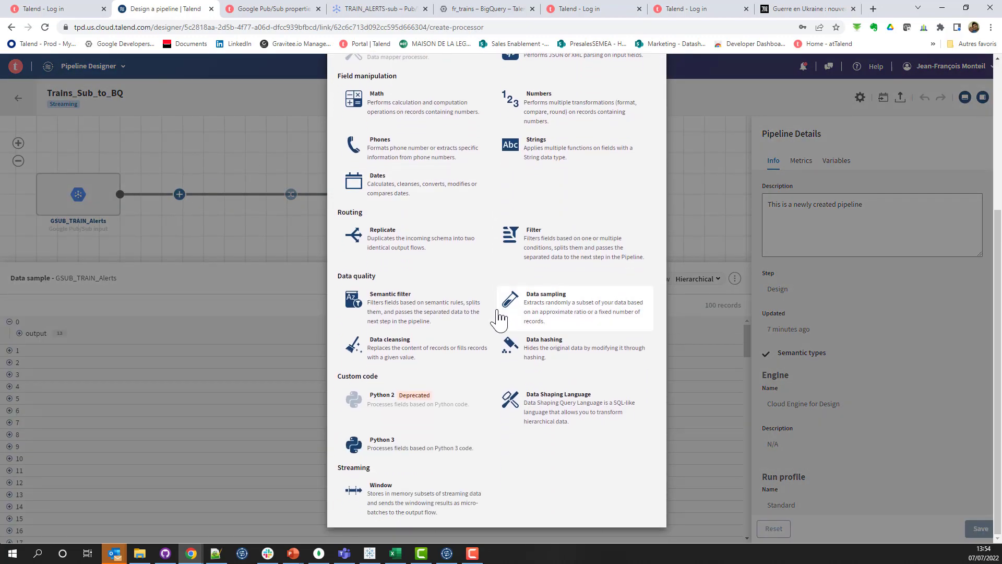
pyautogui.scroll(5, 500, 318)
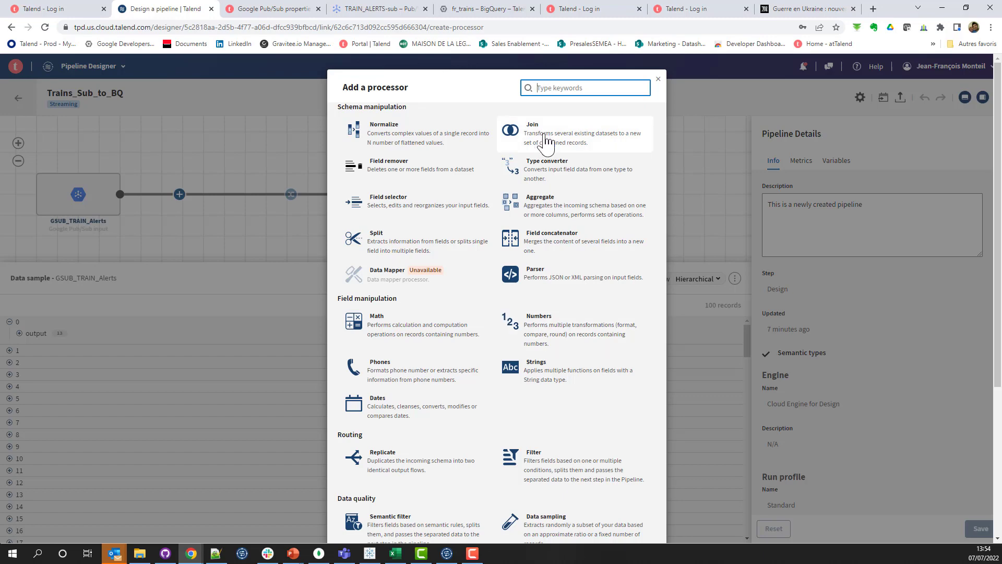
pyautogui.scroll(-4, 429, 224)
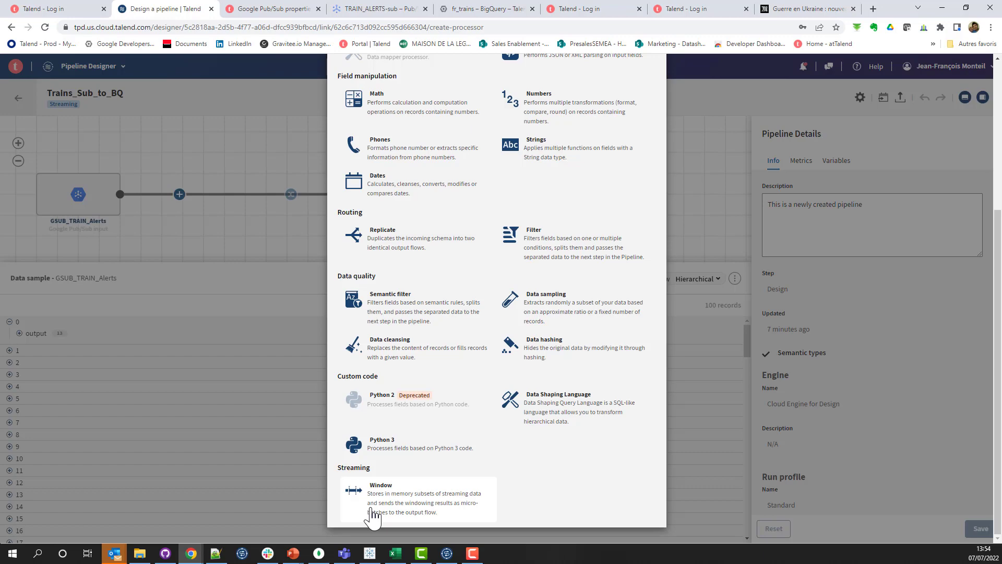
pyautogui.scroll(5, 443, 451)
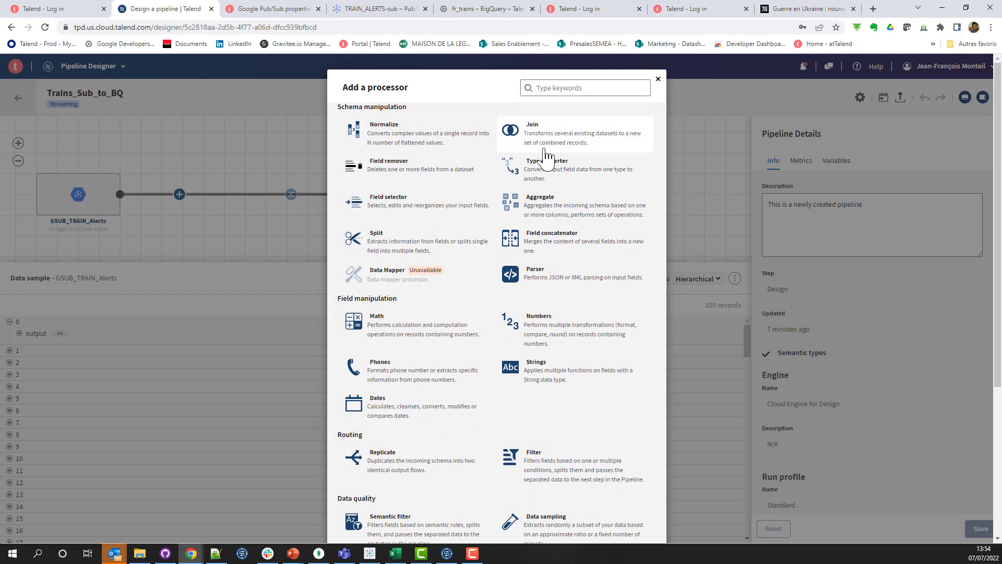
pyautogui.press('Escape')
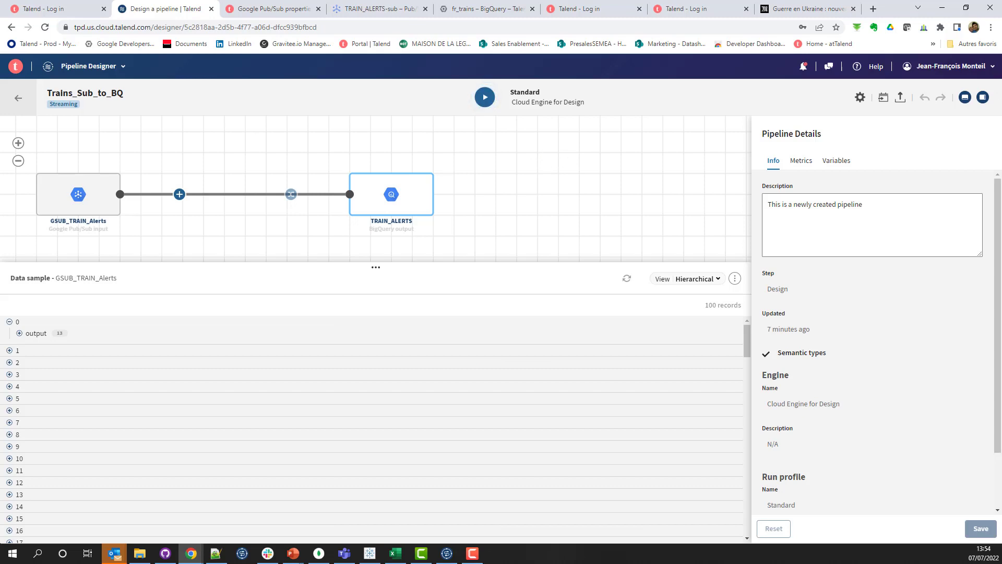